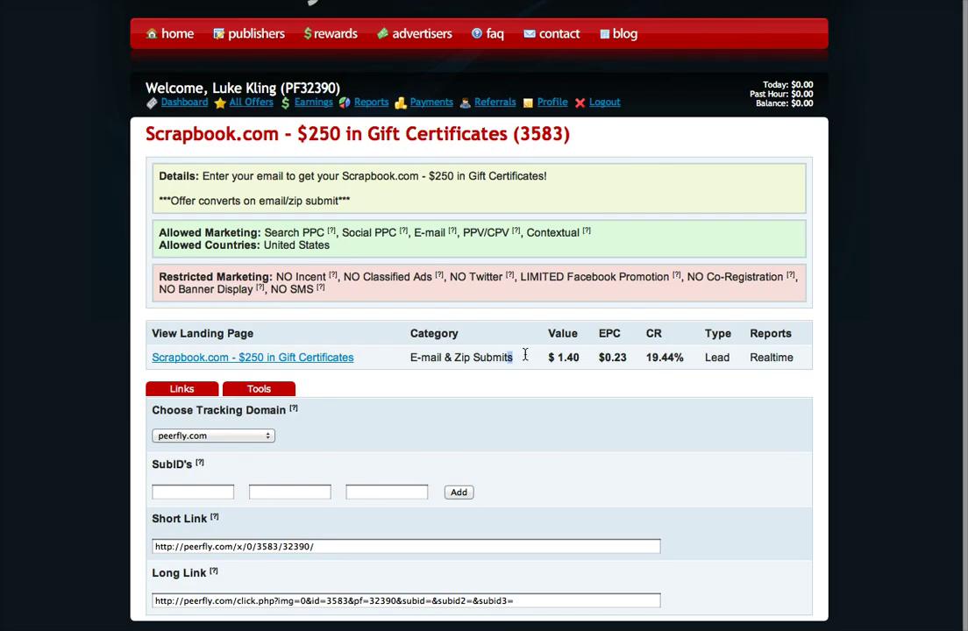
Enter scrapbook.com as the campaign name
left_click_drag(522, 357, 407, 357)
left_click(391, 357)
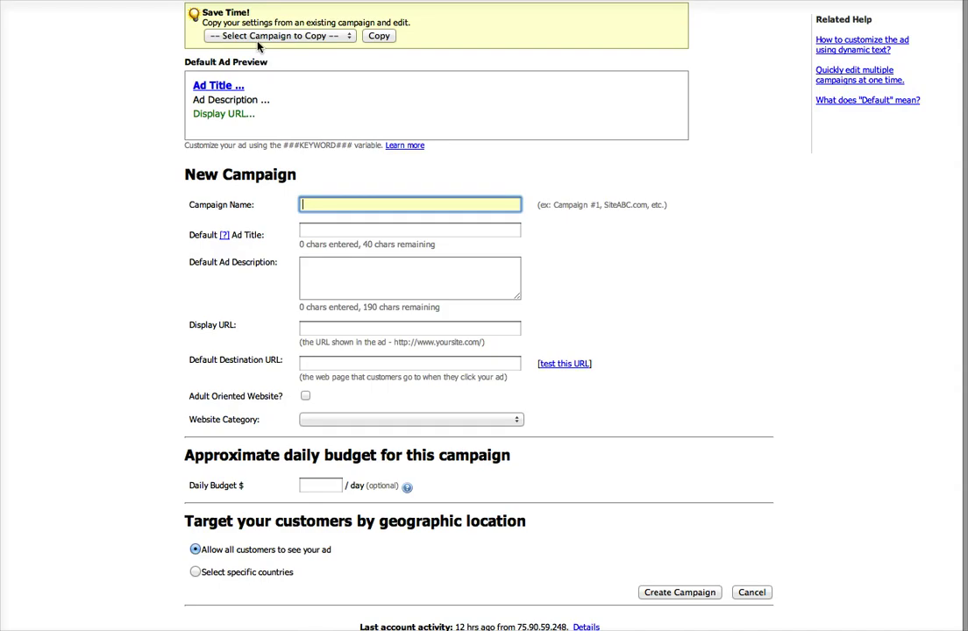
left_click(346, 206)
type("scrapbook.com")
key("Tab")
key("Tab")
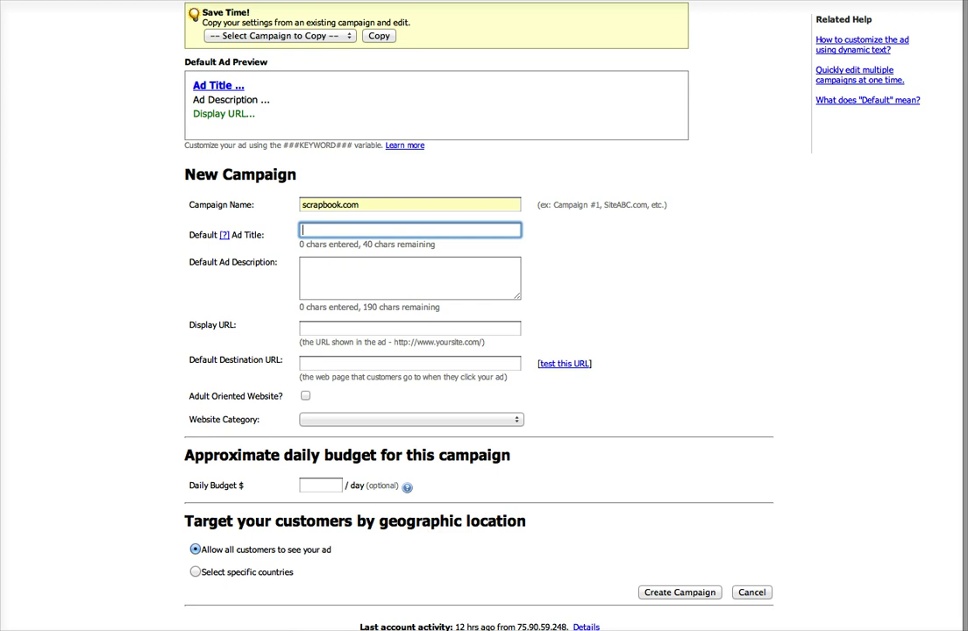
Enter the default ad title 'Get a $250 Scrapbook.com Gift Card'
type("Get a $250 ")
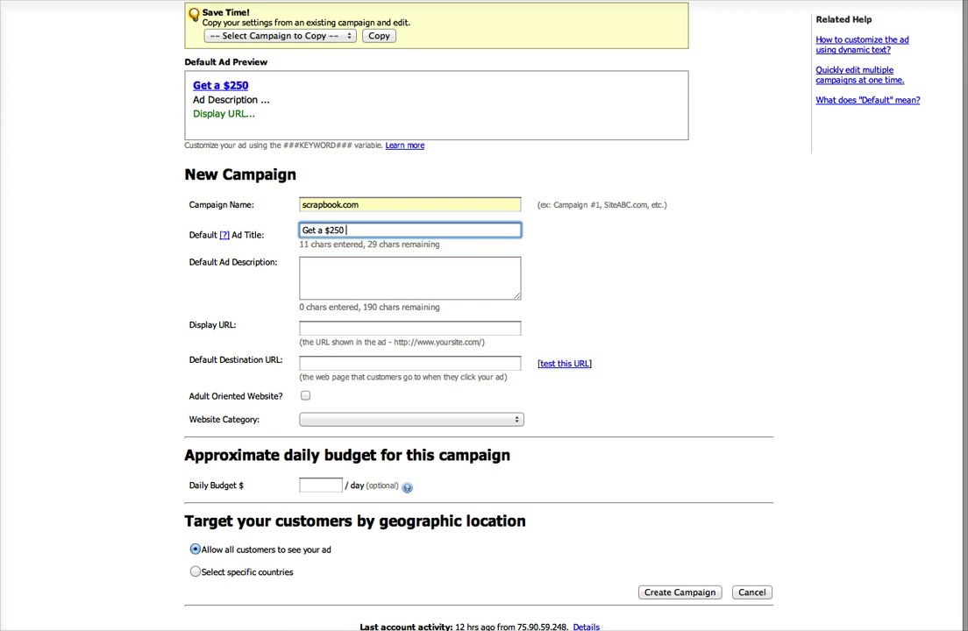
type("Scrapbook.c")
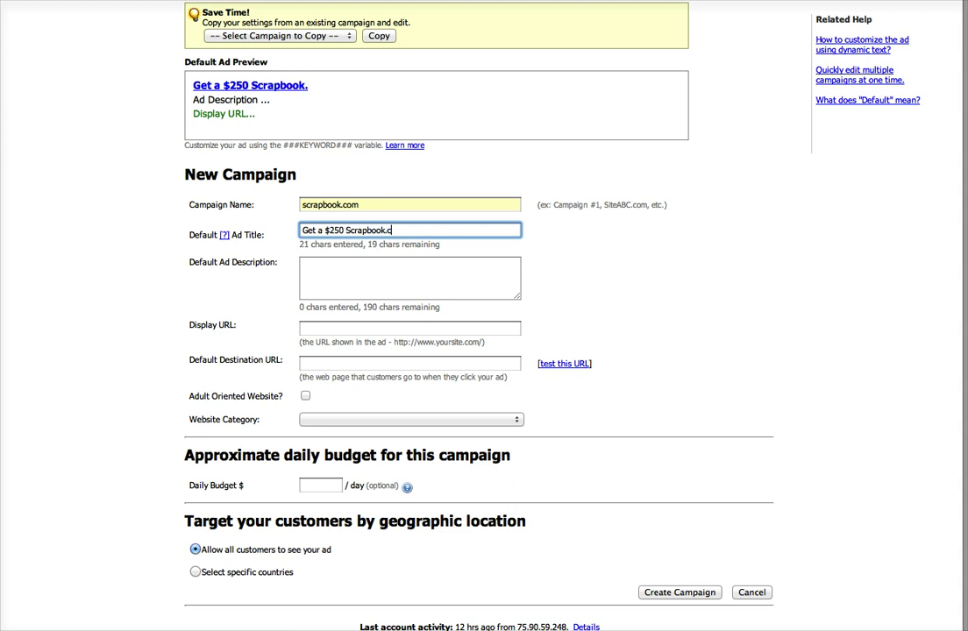
type("om Gift Card")
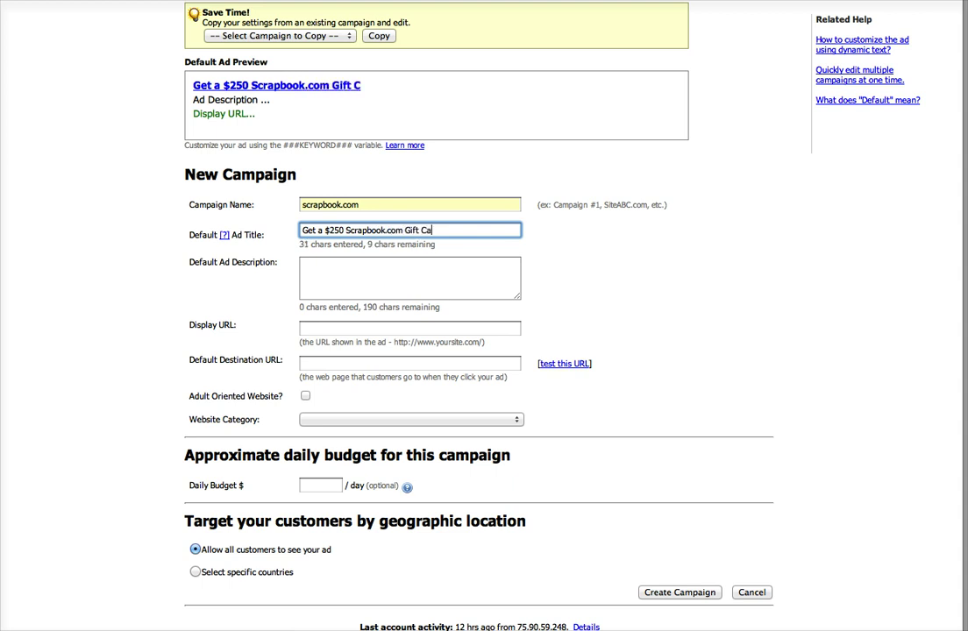
key("Tab")
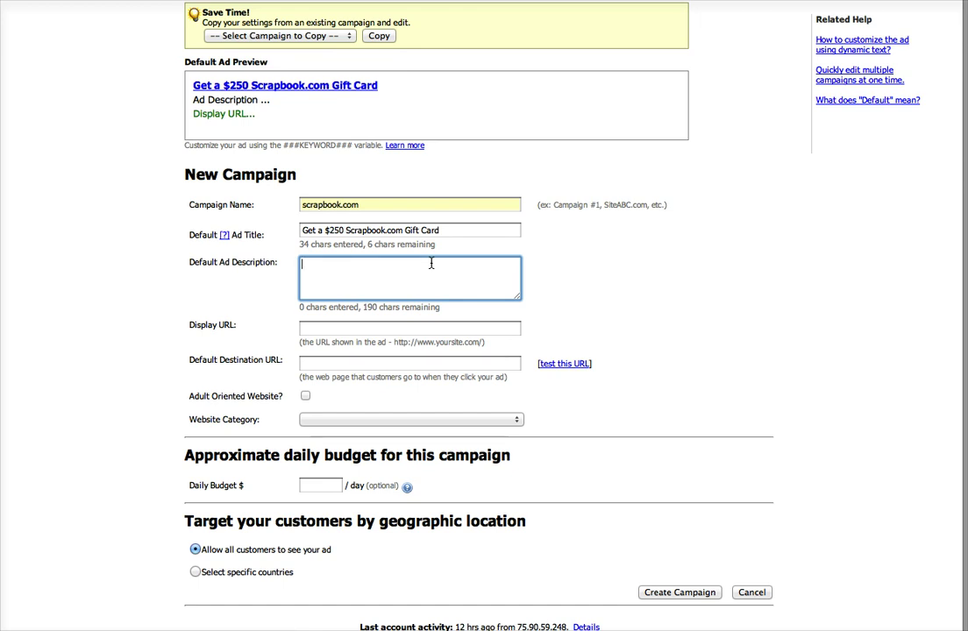
Write the ad description 'Take our short survey and participate to get a FREE $250 Scrapbook.com gift card.'
type("Take ")
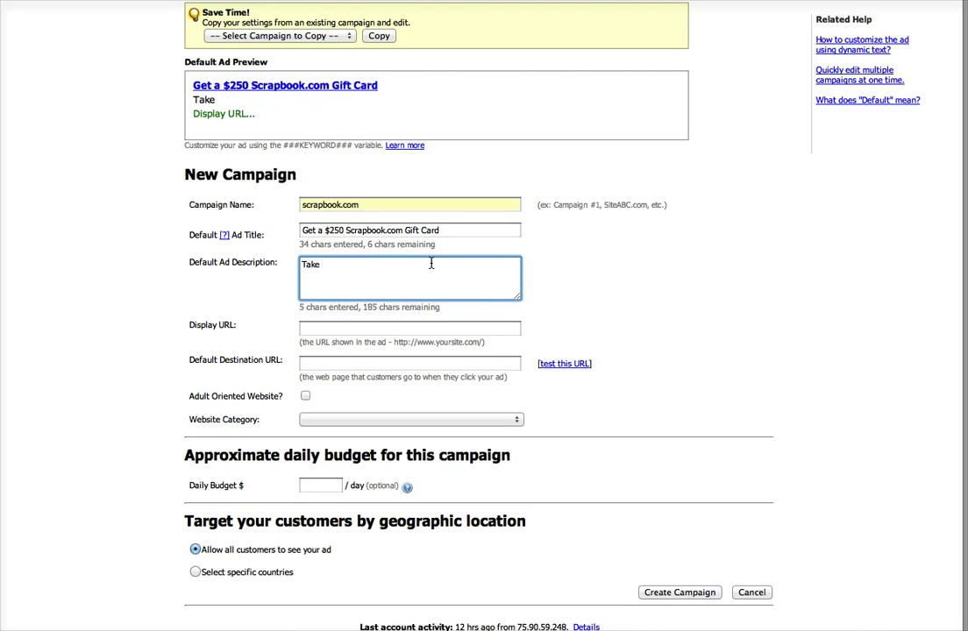
type("our shor")
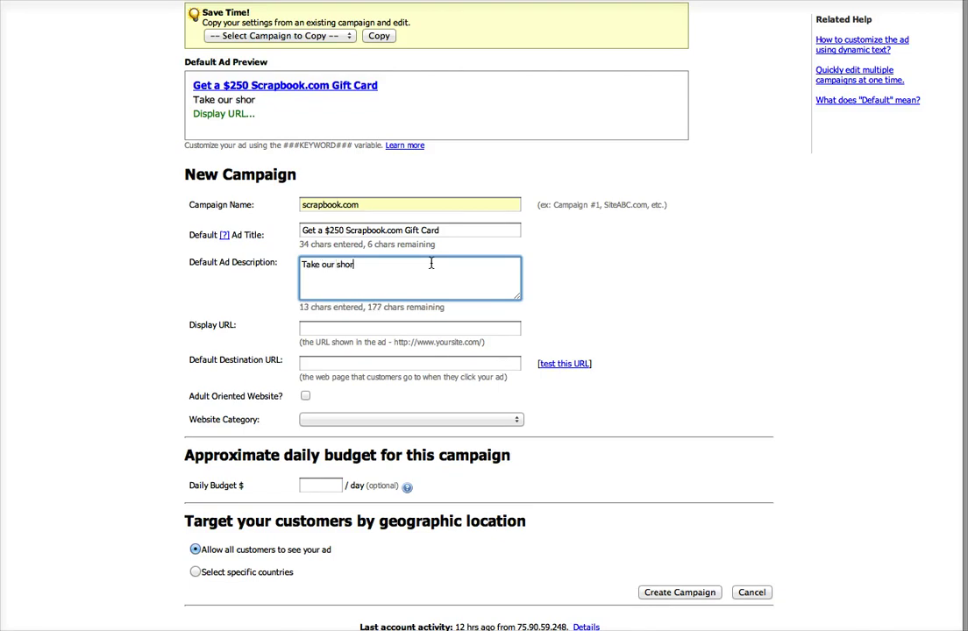
type("t survey and ")
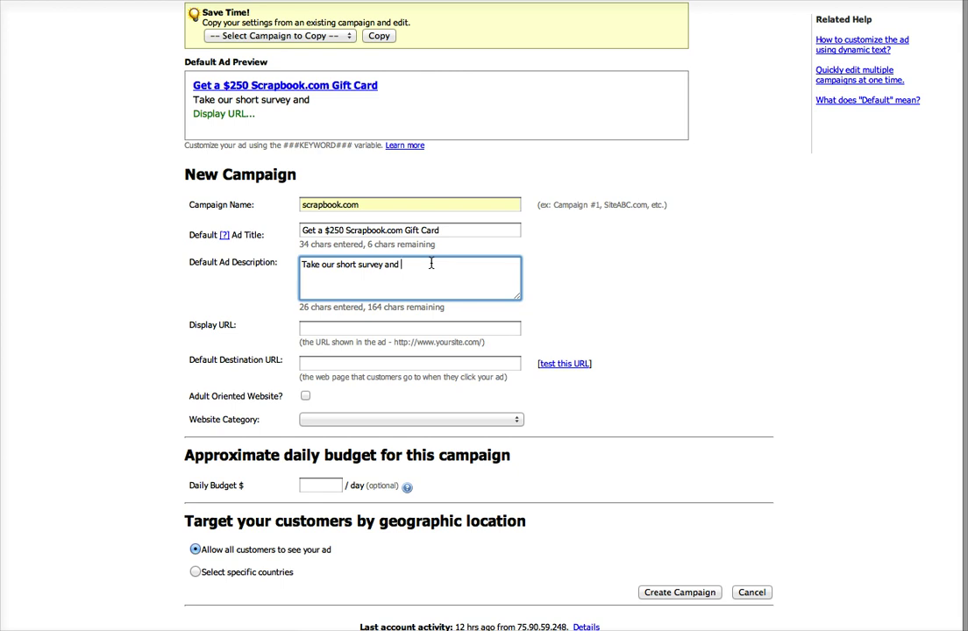
type("participate to ")
type("win a")
key("BackSpace")
key("BackSpace")
key("BackSpace")
key("BackSpace")
key("BackSpace")
key("BackSpace")
type("g")
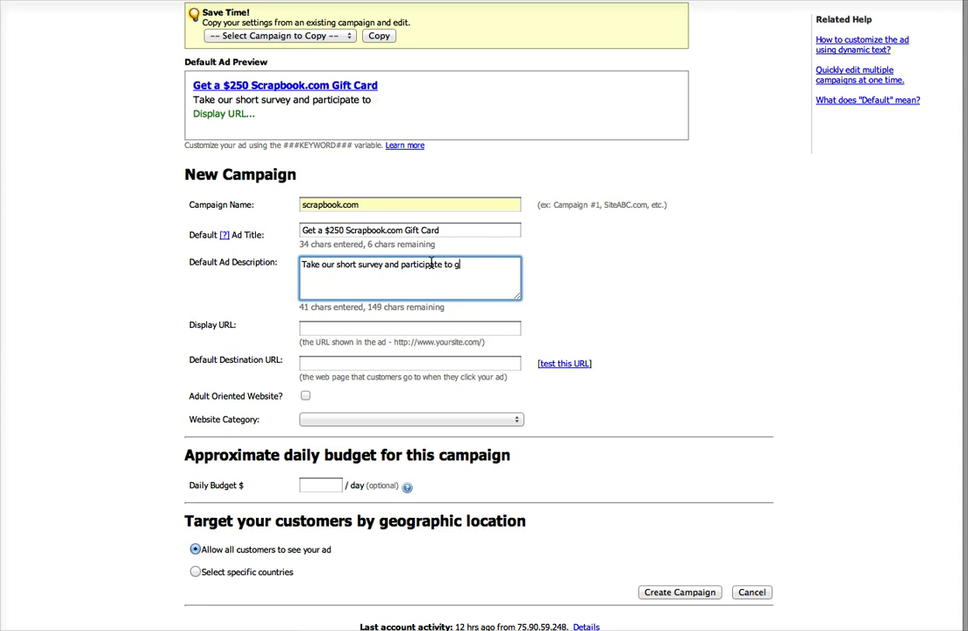
type("et a FRE")
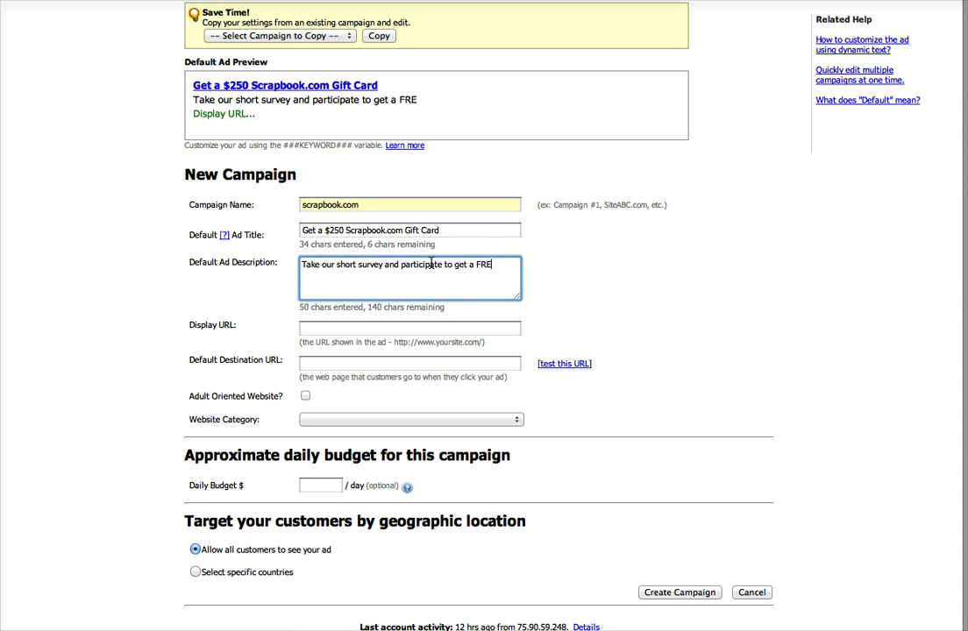
type("E $250 Scarapb")
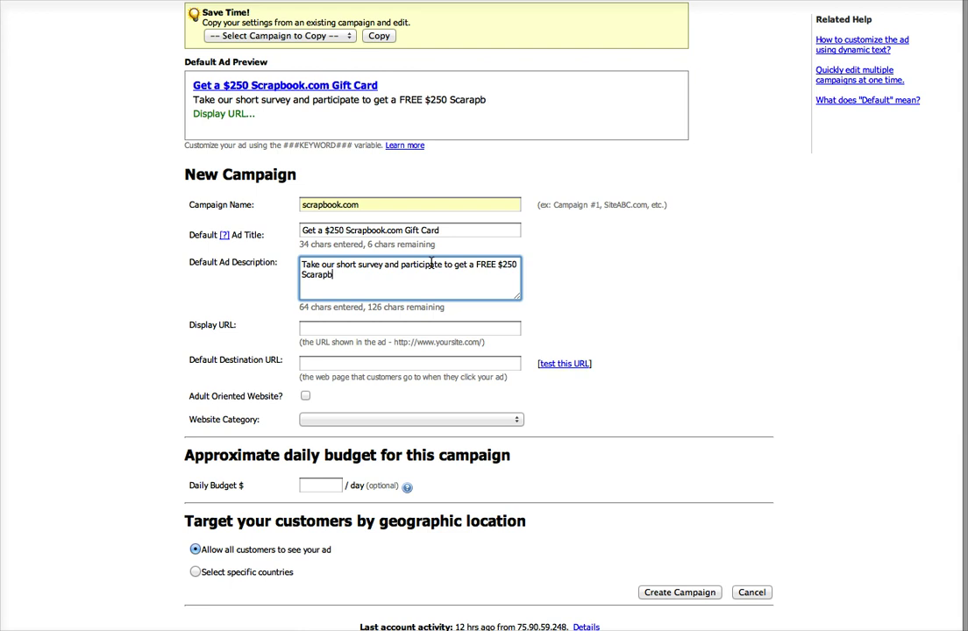
key("BackSpace")
key("BackSpace")
key("BackSpace")
key("BackSpace")
key("BackSpace")
type("rapbook.com")
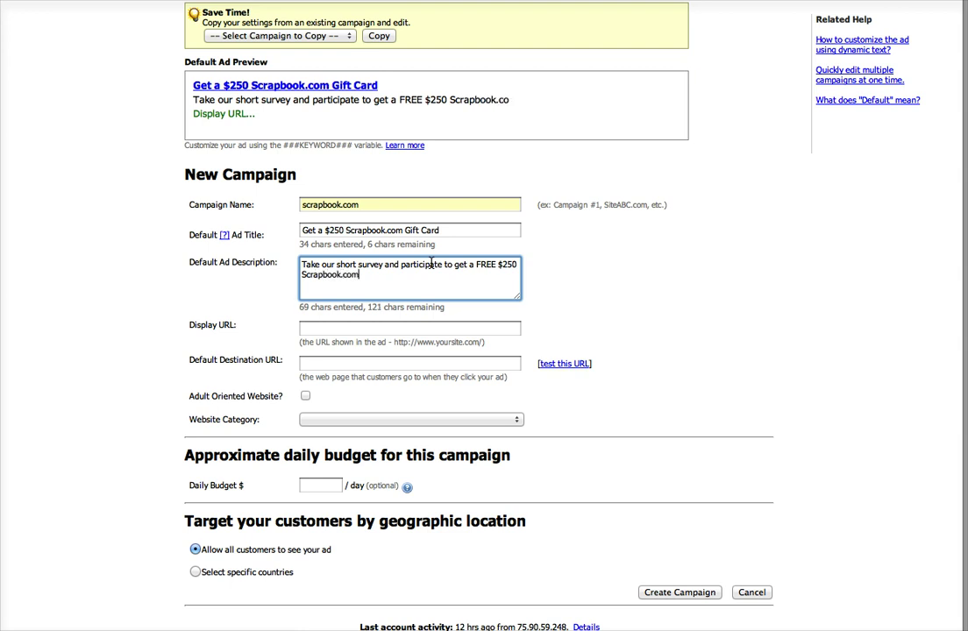
type(" gift card.")
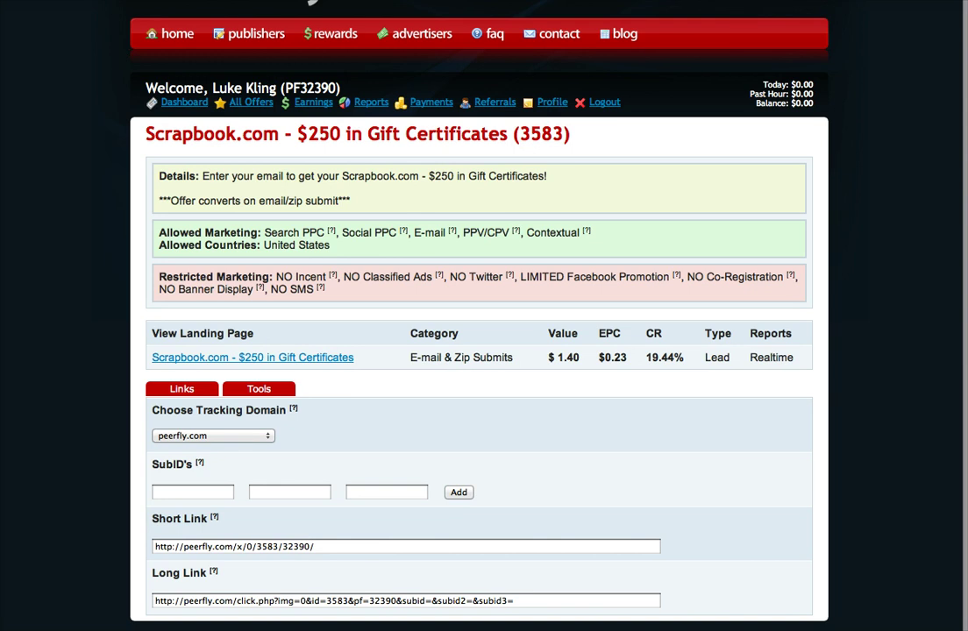
Copy PeerFly's long tracking link and go to the 7Search Default Destination URL field
left_click(180, 601)
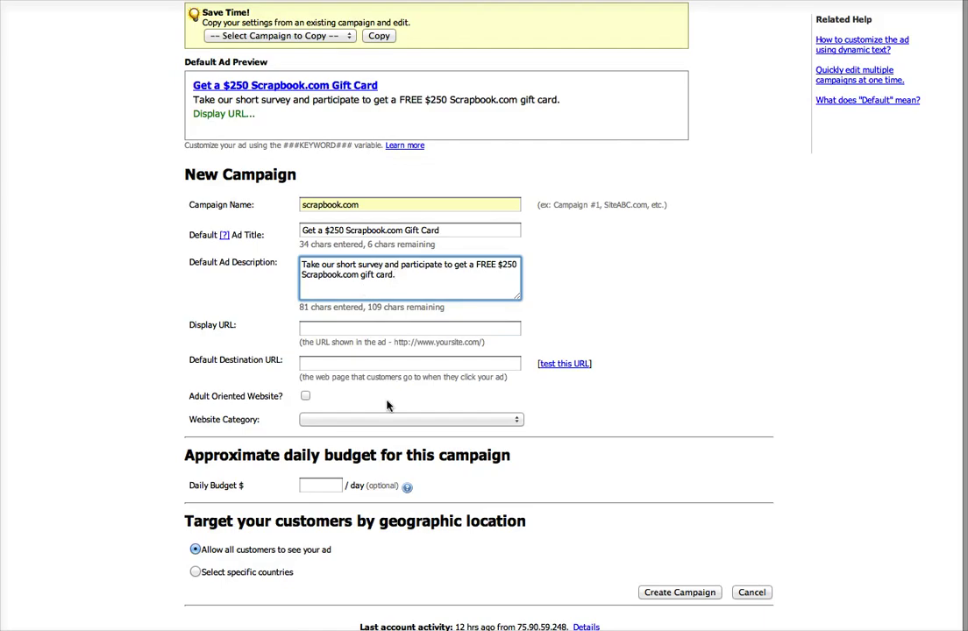
left_click(340, 363)
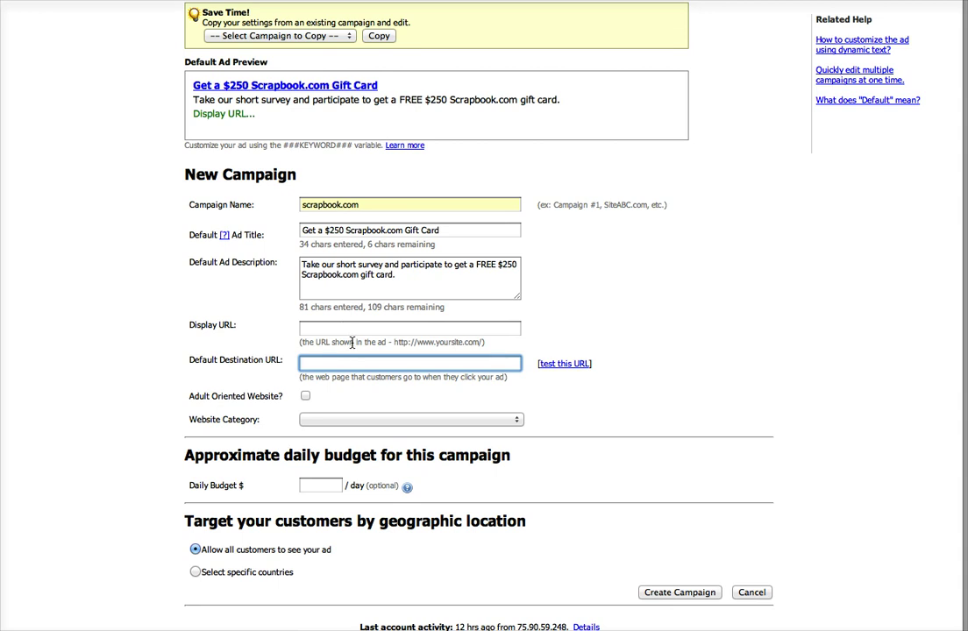
Paste the tracking link as destination URL with subids ###KEYWORD###, ###AFFID###, ###RID###
key("super+v")
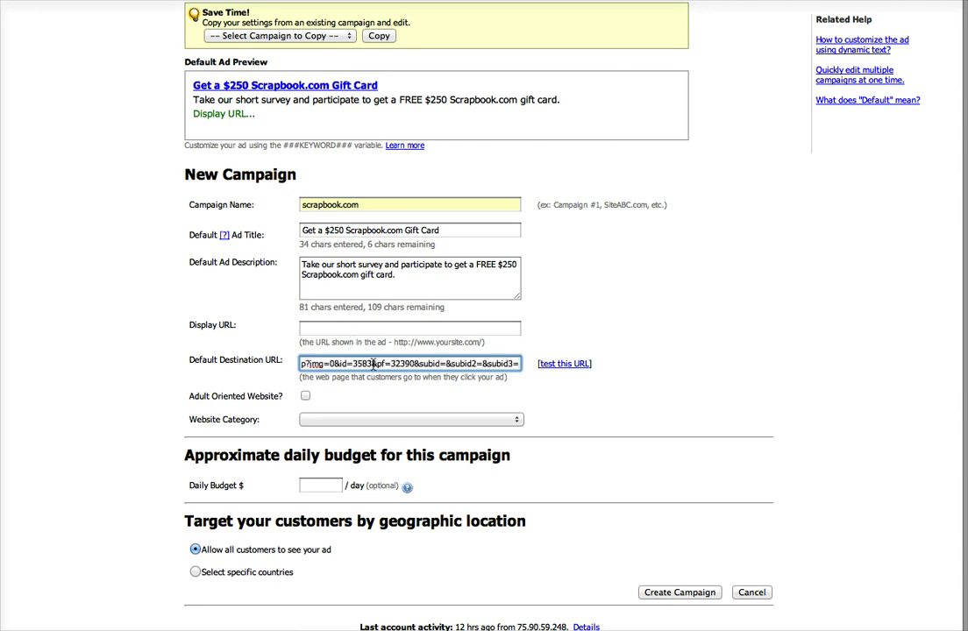
left_click_drag(445, 361, 211, 367)
left_click_drag(349, 363, 526, 364)
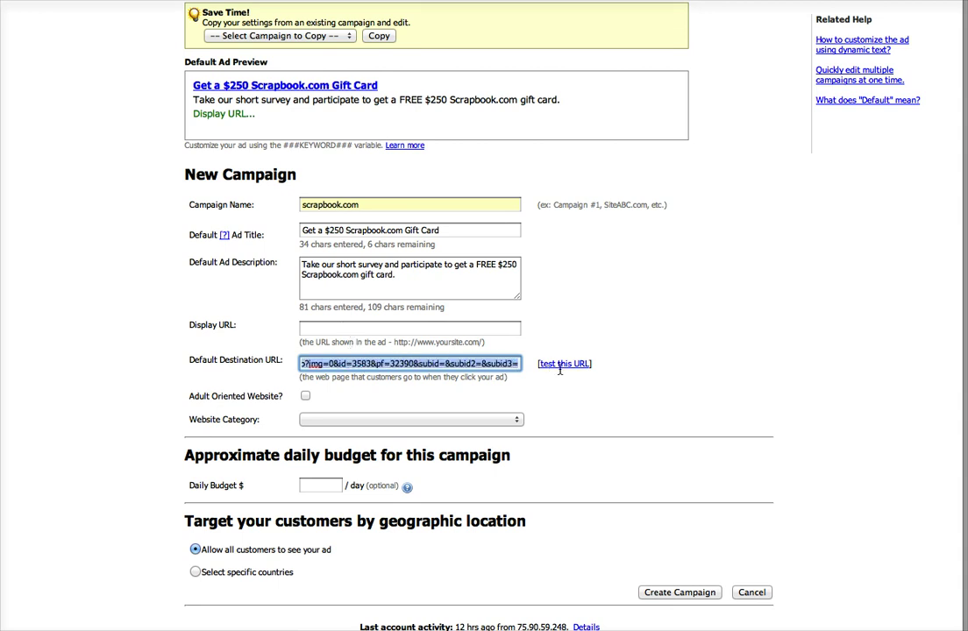
left_click(464, 361)
type("###KEYWORD###")
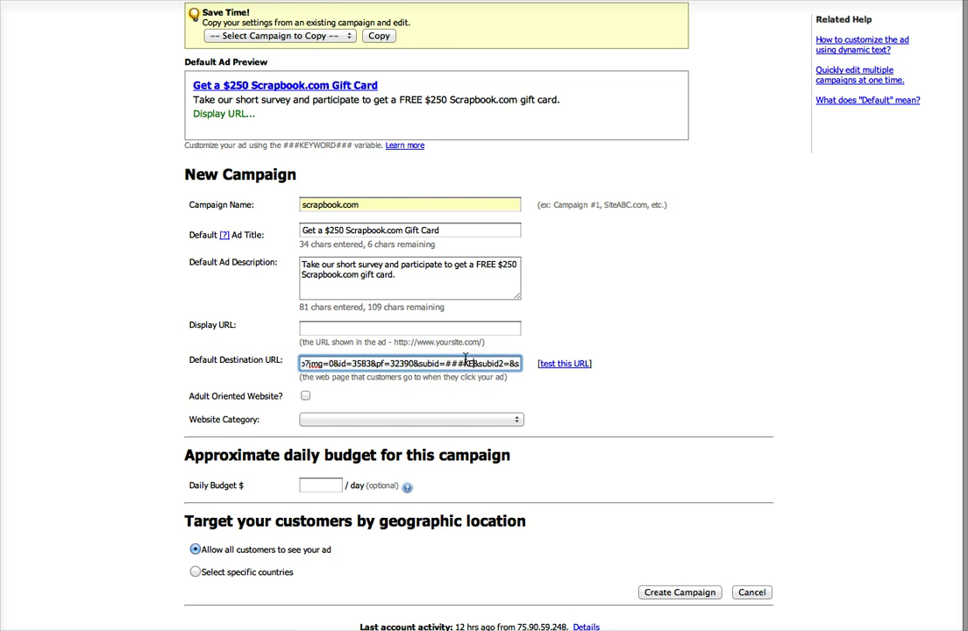
left_click_drag(464, 361, 544, 363)
left_click(502, 363)
type("###")
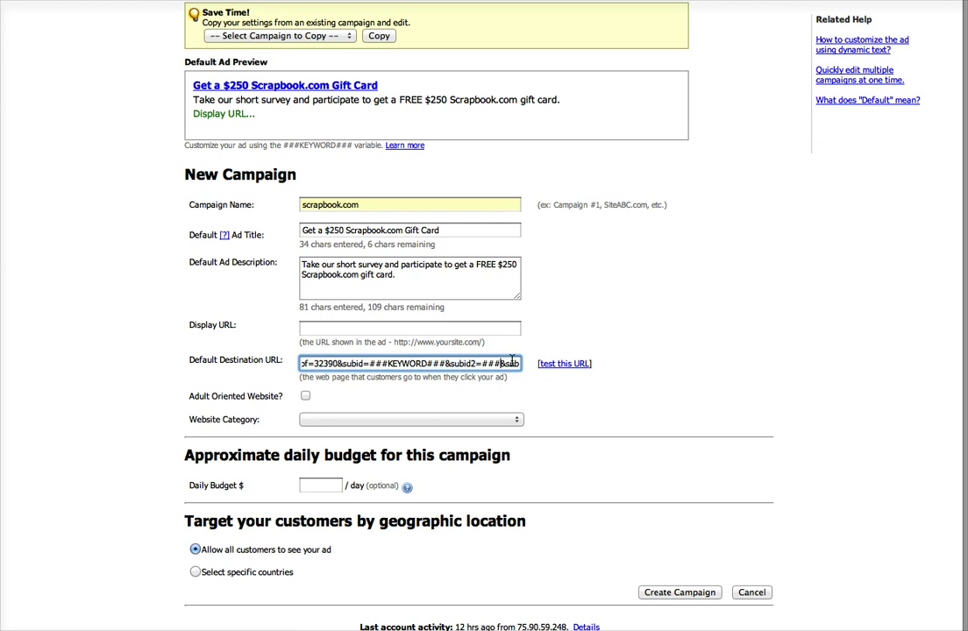
type("AFFID###")
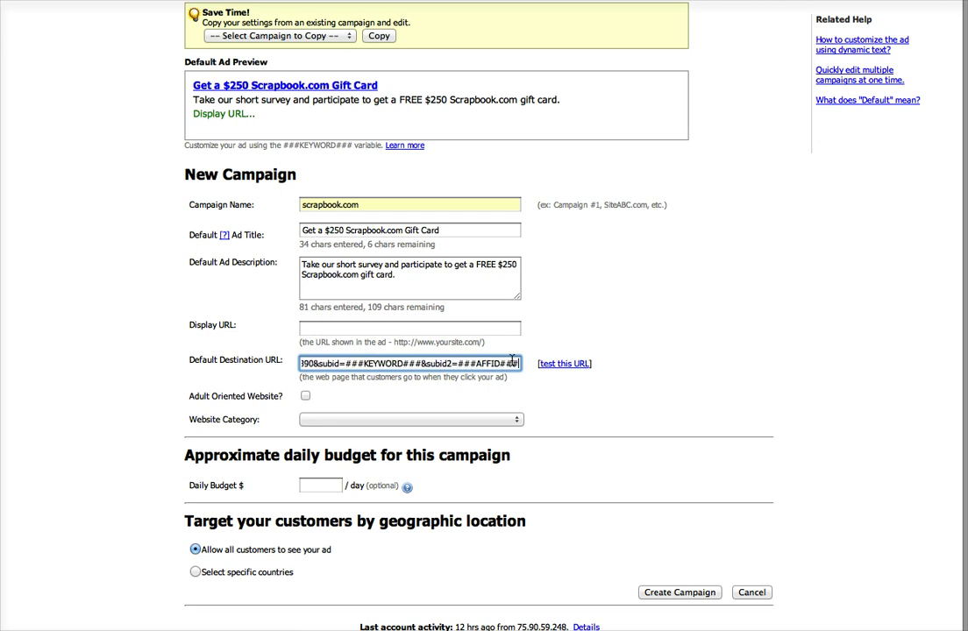
left_click_drag(507, 363, 564, 369)
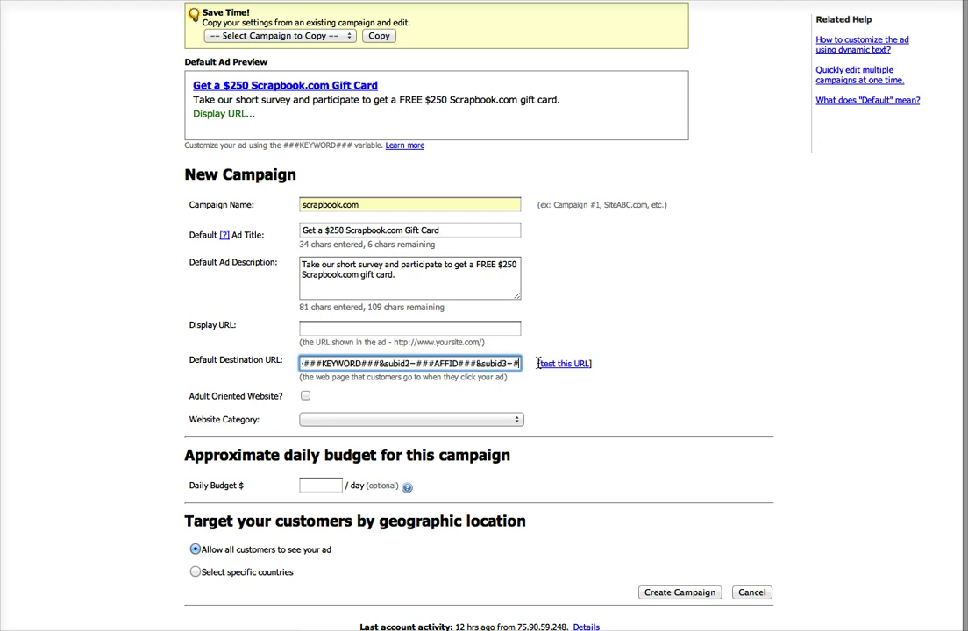
left_click(517, 363)
type("###RID###")
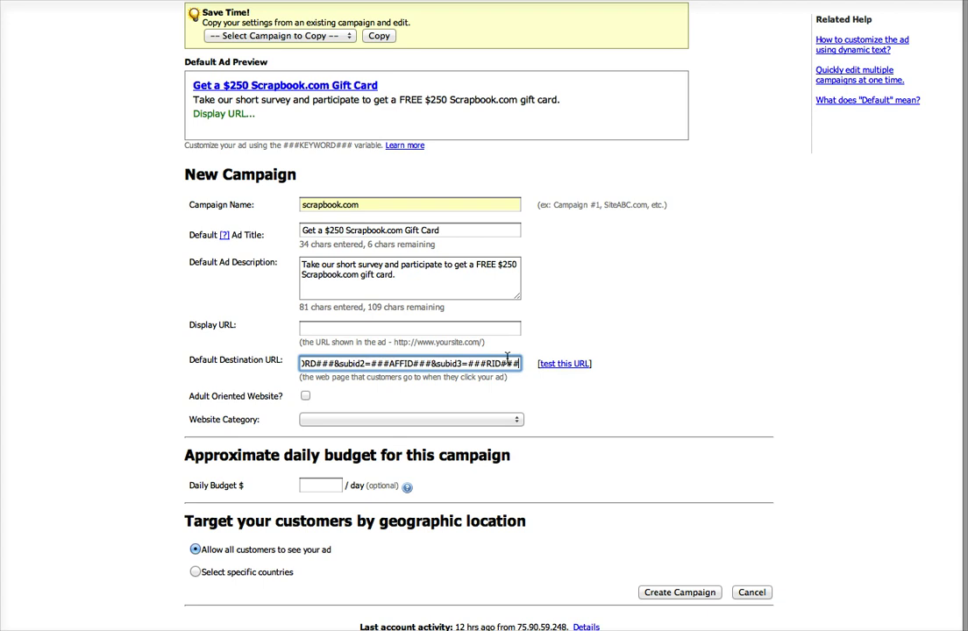
Review the destination URL's subid tokens by selecting through the text
left_click_drag(476, 363, 296, 364)
left_click(348, 365)
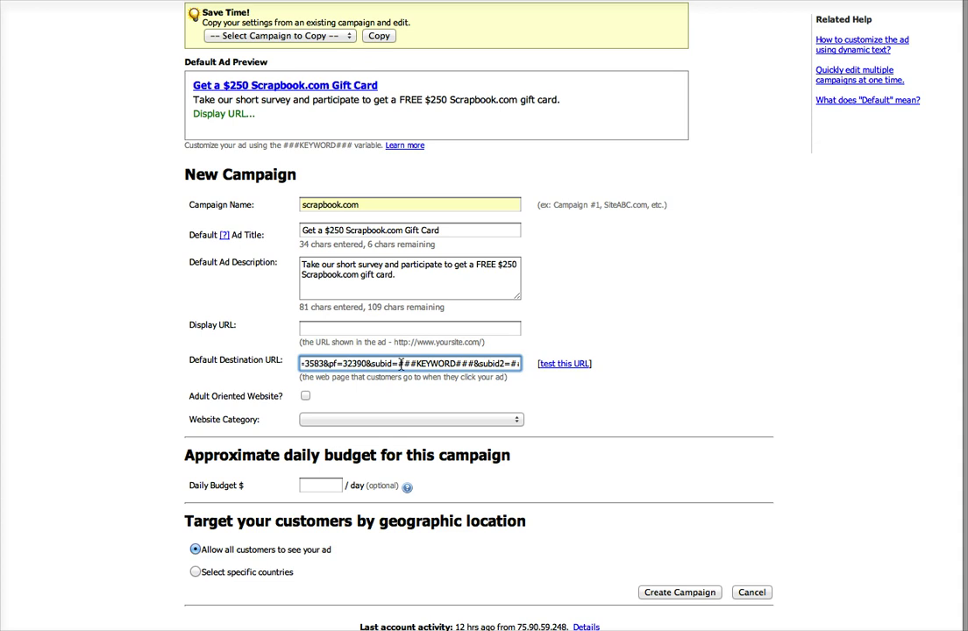
left_click_drag(399, 363, 447, 363)
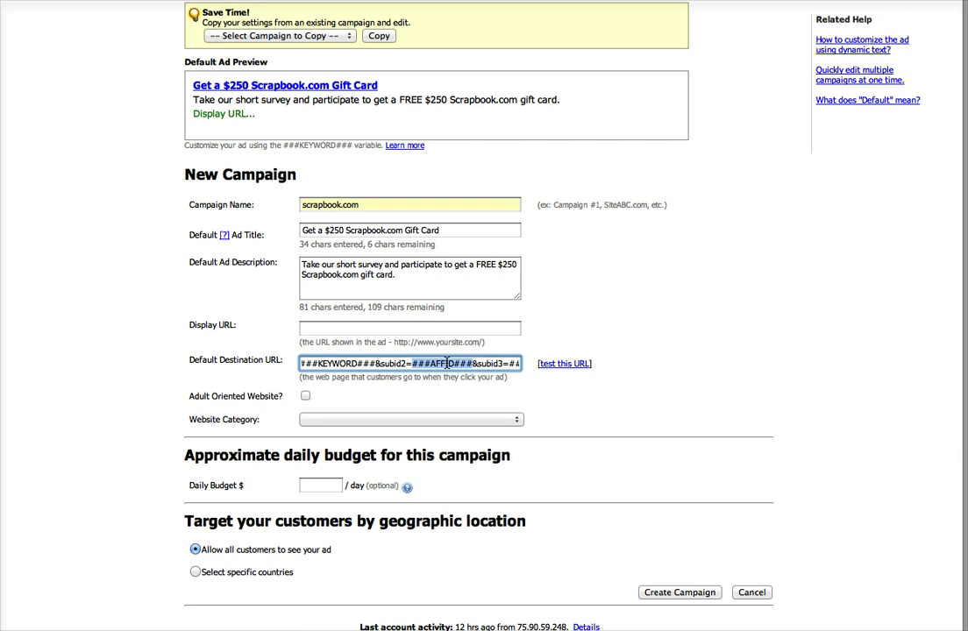
left_click_drag(448, 363, 515, 363)
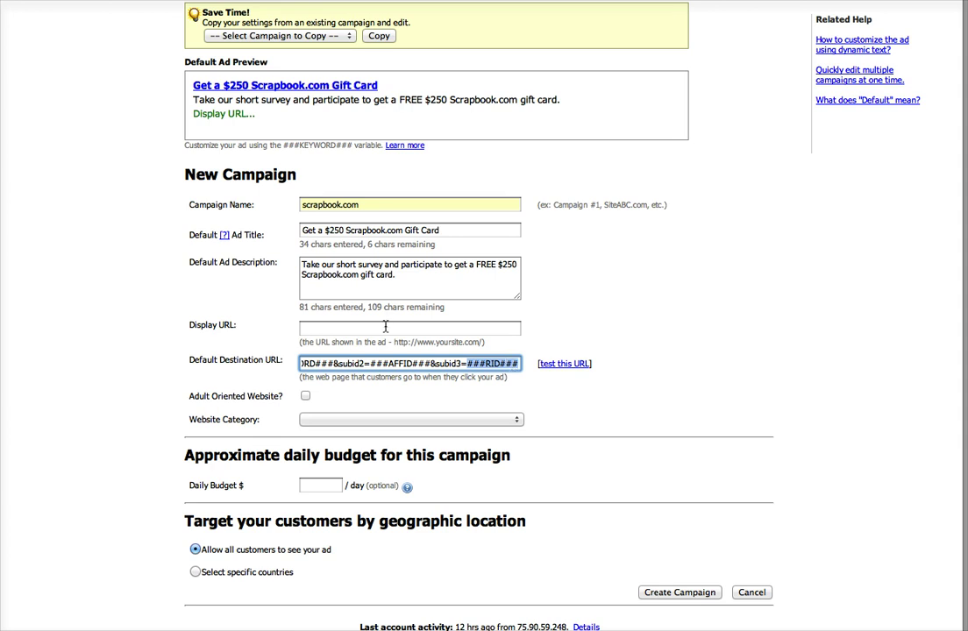
left_click(422, 367)
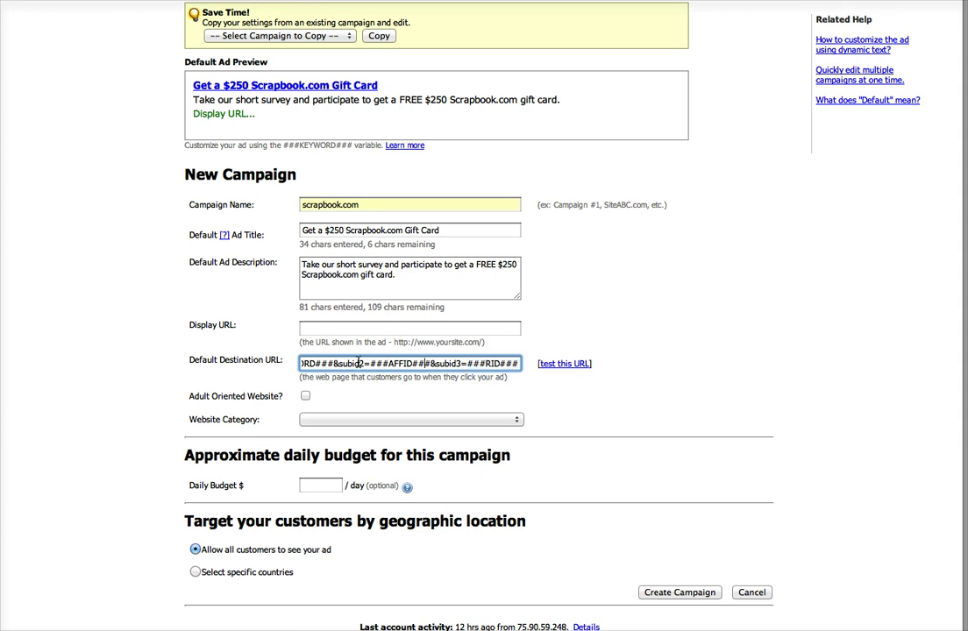
left_click_drag(377, 363, 535, 364)
left_click_drag(474, 363, 247, 364)
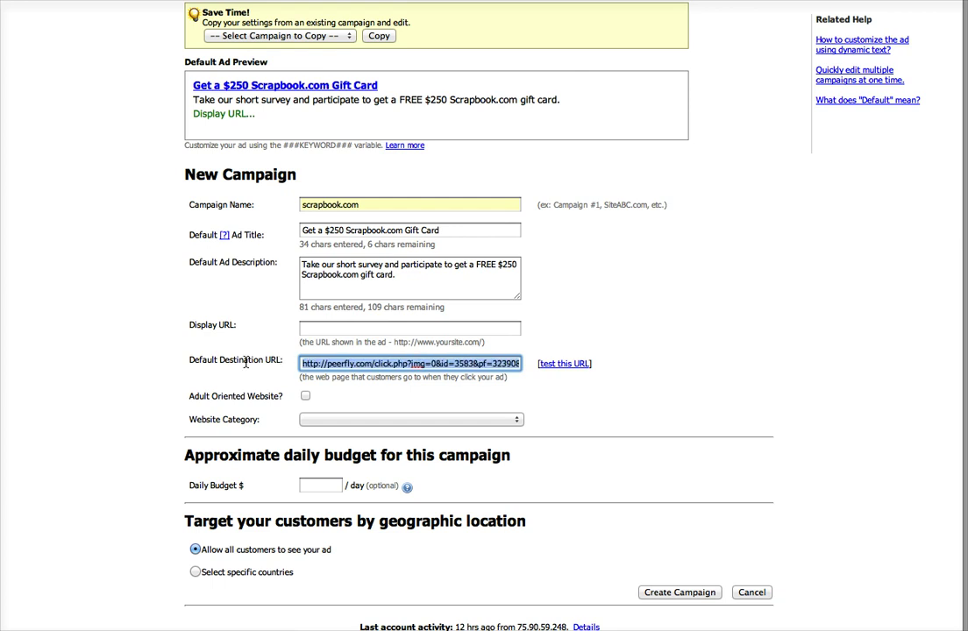
Put the PeerFly click.php link in the Display URL field so it shows in the preview
left_click(393, 363)
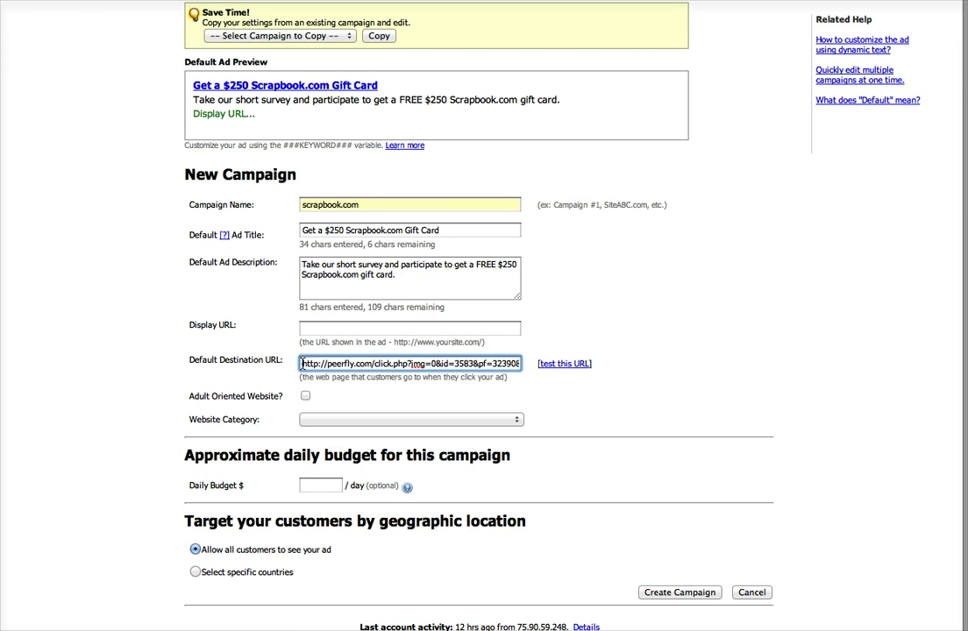
left_click_drag(304, 363, 525, 363)
left_click(445, 330)
type("http://peerfly.com/click.php?img=0&id=3583&pf=32390&subid=###KEYWORD###&subid2=###AFFID###&subid3=##")
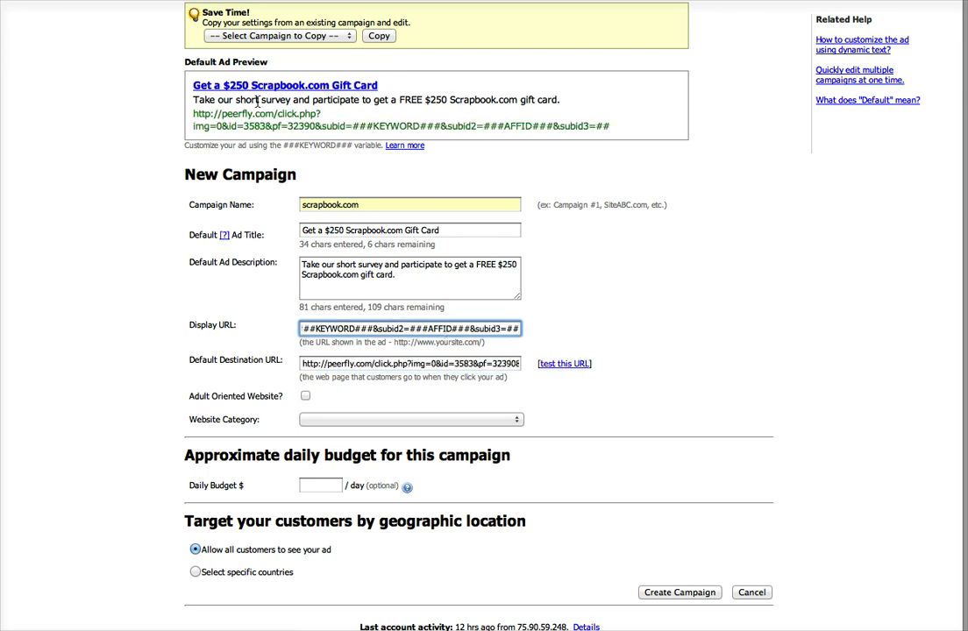
left_click_drag(194, 116, 605, 129)
left_click(625, 134)
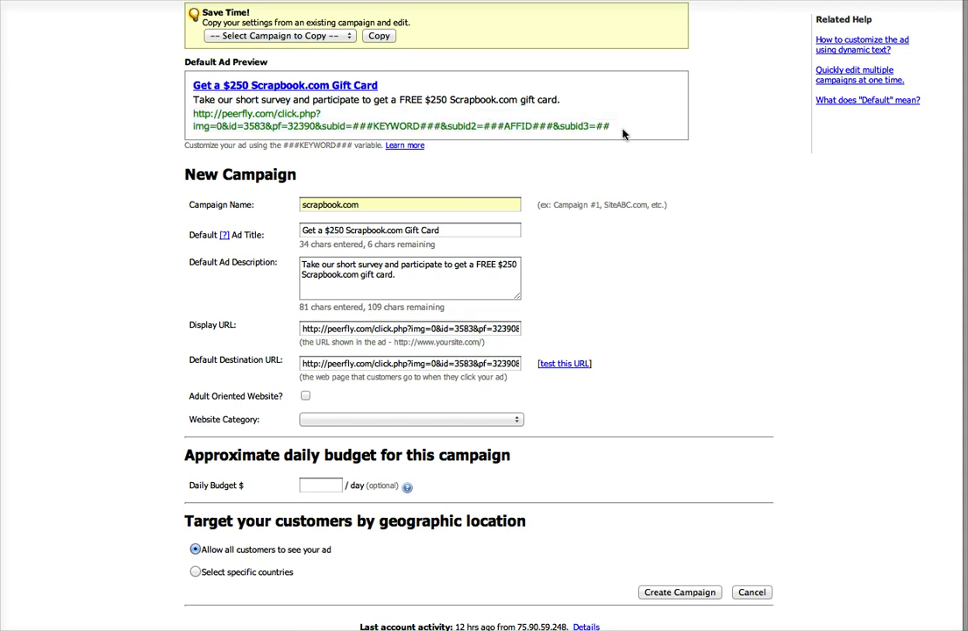
Check the destination URL's ending, including the ###RID### token
left_click_drag(303, 363, 540, 365)
left_click(500, 363)
double_click(500, 363)
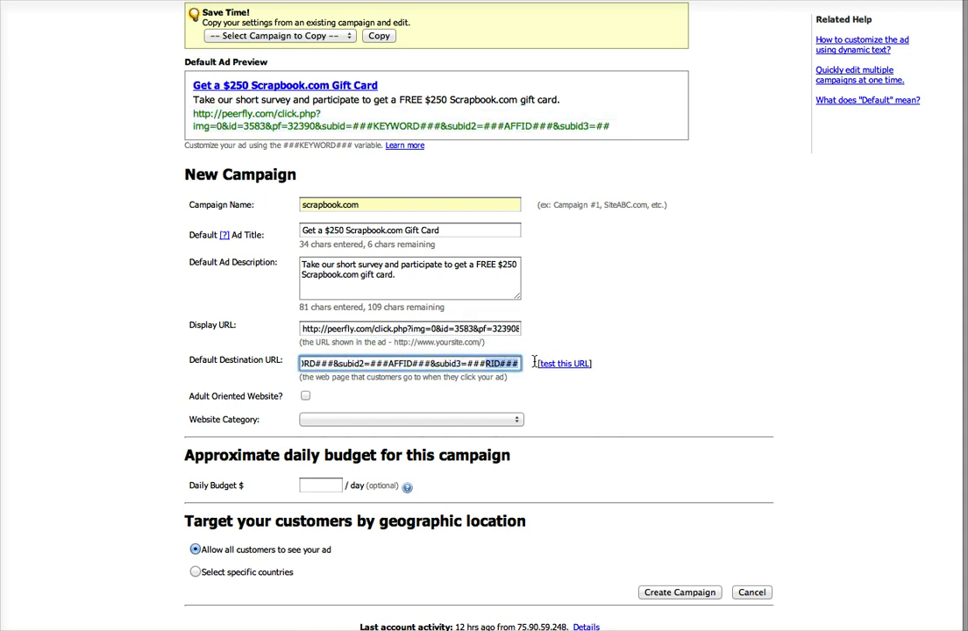
left_click(453, 365)
left_click_drag(361, 363, 272, 363)
left_click(455, 364)
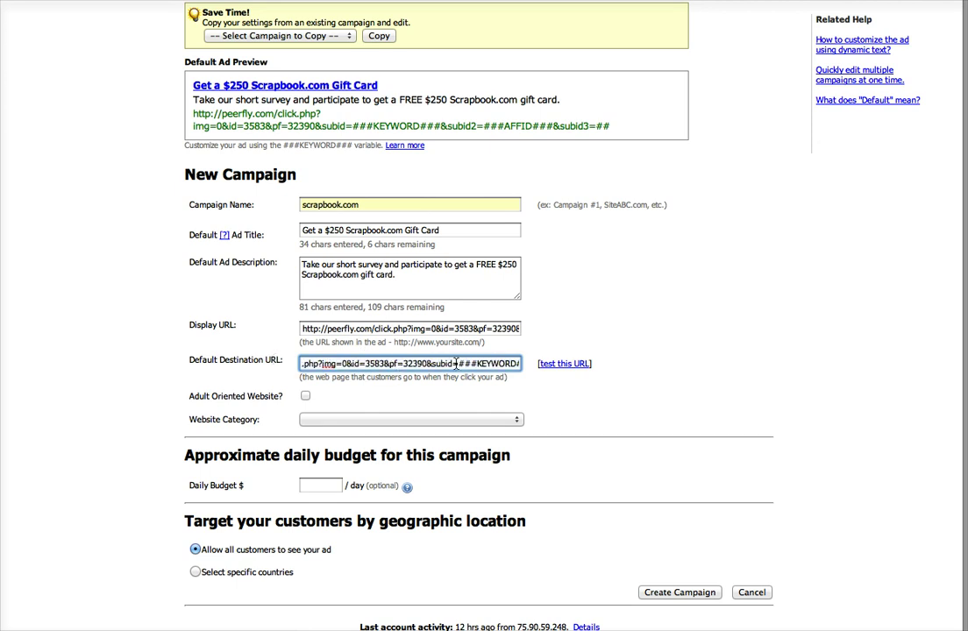
left_click_drag(456, 363, 522, 363)
left_click(489, 365)
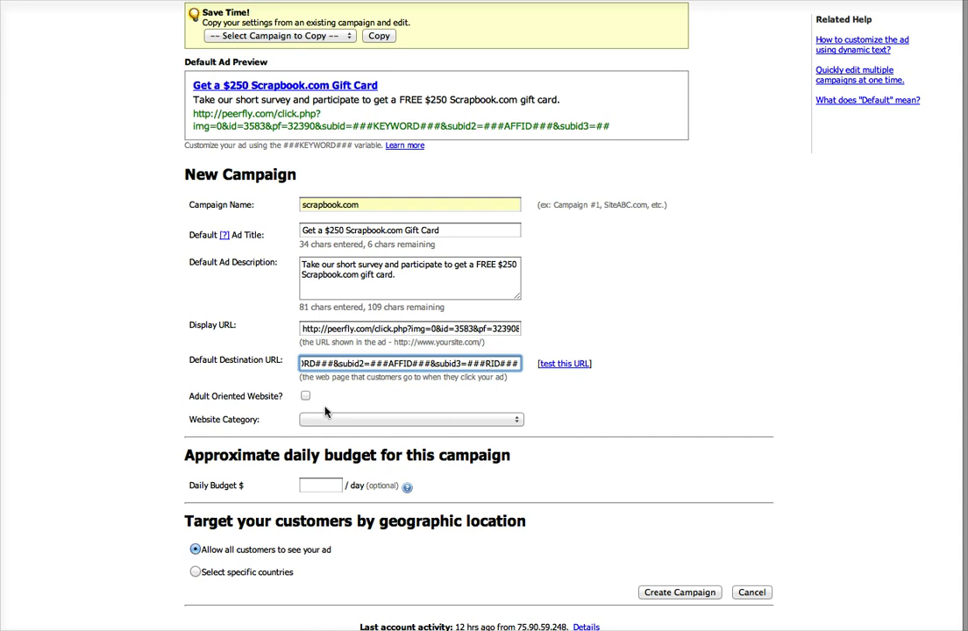
Choose Finance: (General) from the Website Category list
left_click(350, 420)
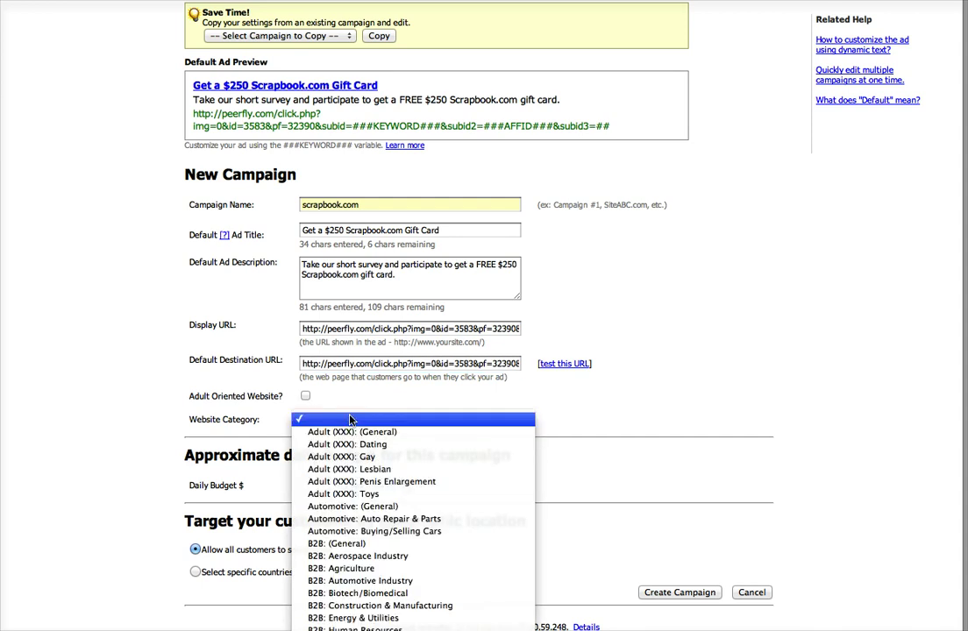
scroll(422, 594, "down", 10)
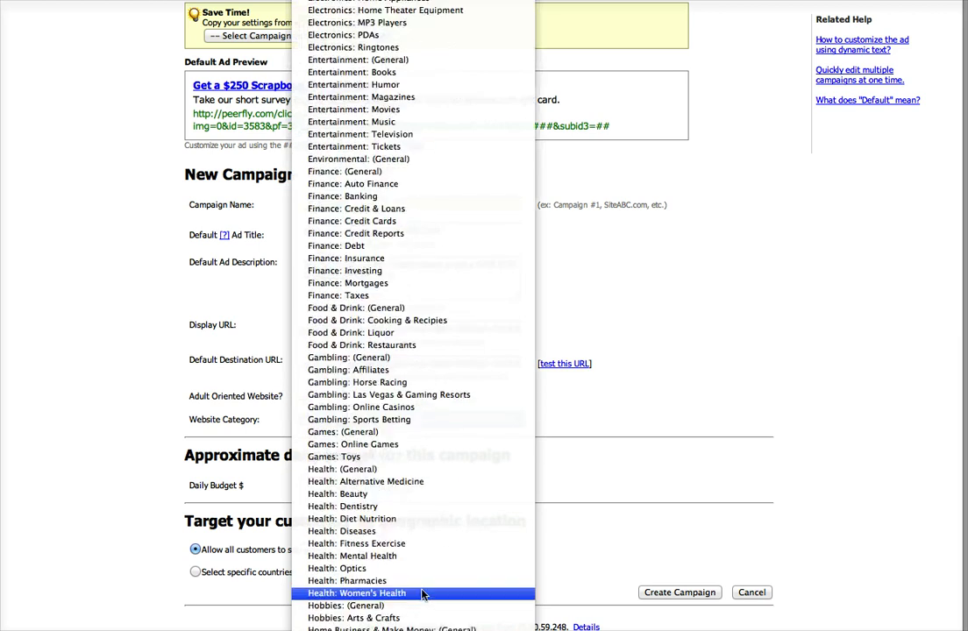
scroll(419, 595, "up", 2)
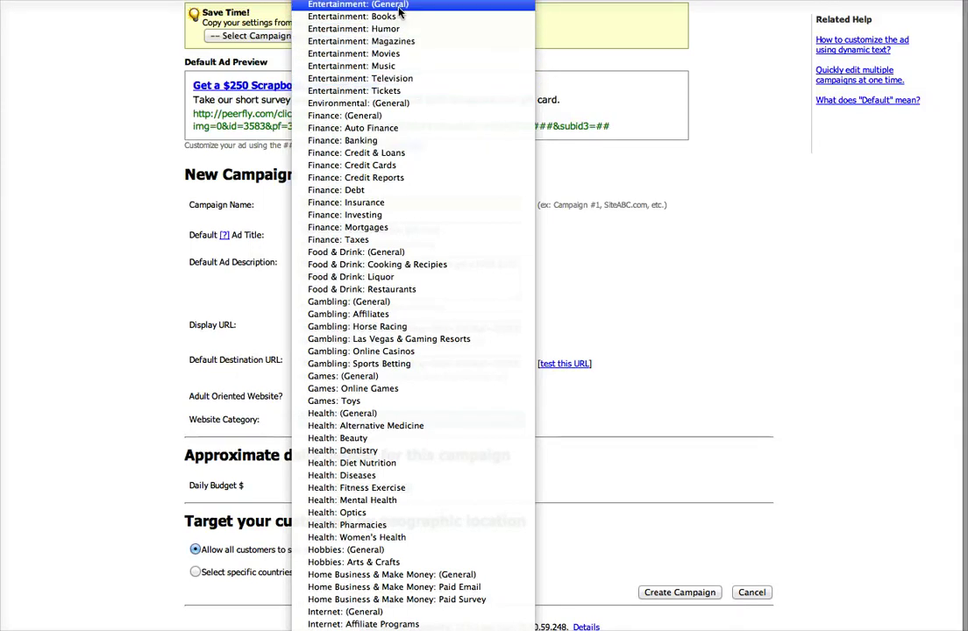
scroll(414, 202, "down", 15)
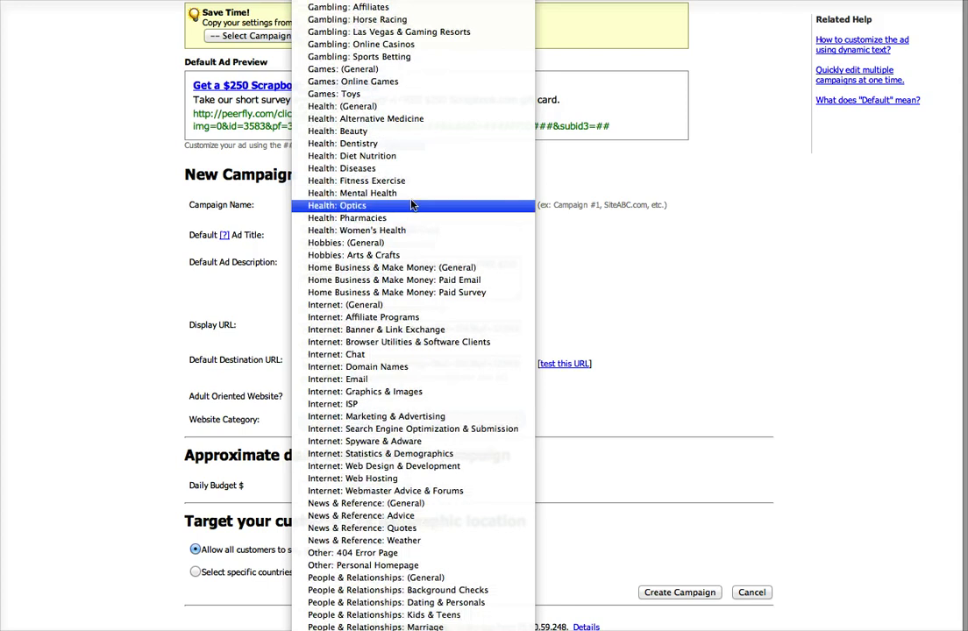
scroll(390, 302, "up", 14)
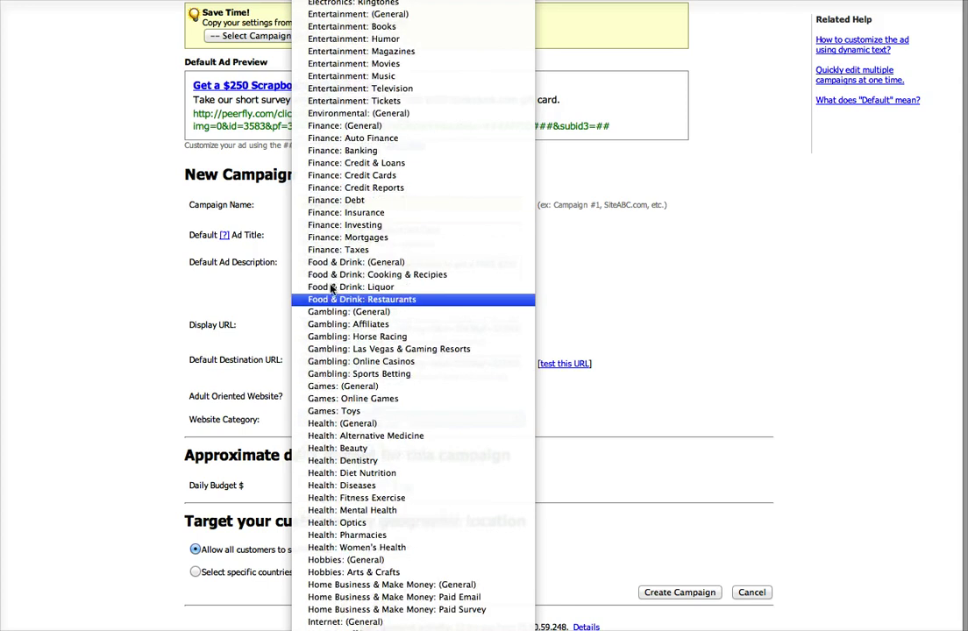
scroll(370, 277, "up", 7)
scroll(369, 263, "up", 5)
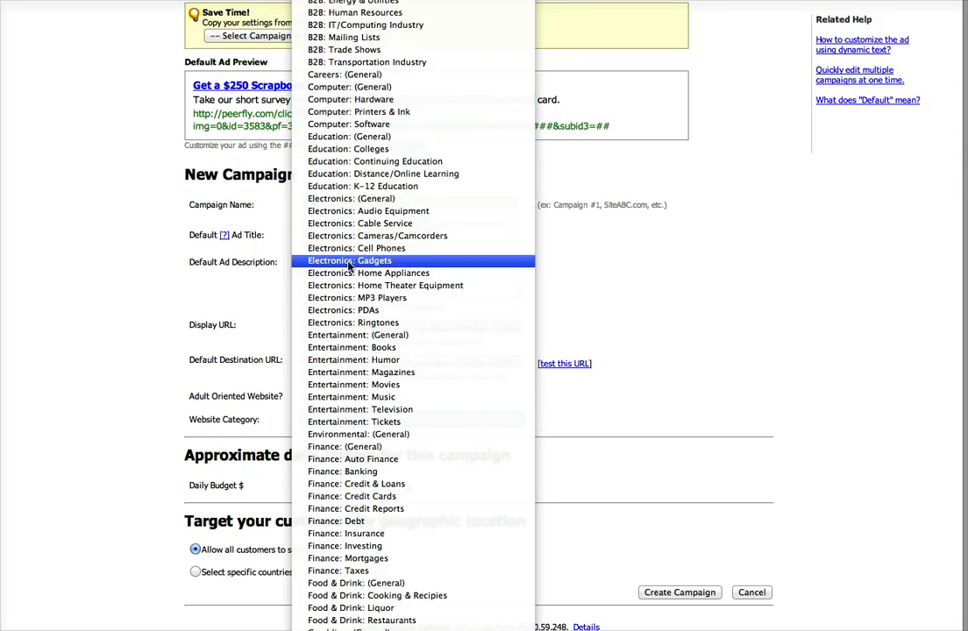
scroll(359, 478, "up", 2)
left_click(360, 476)
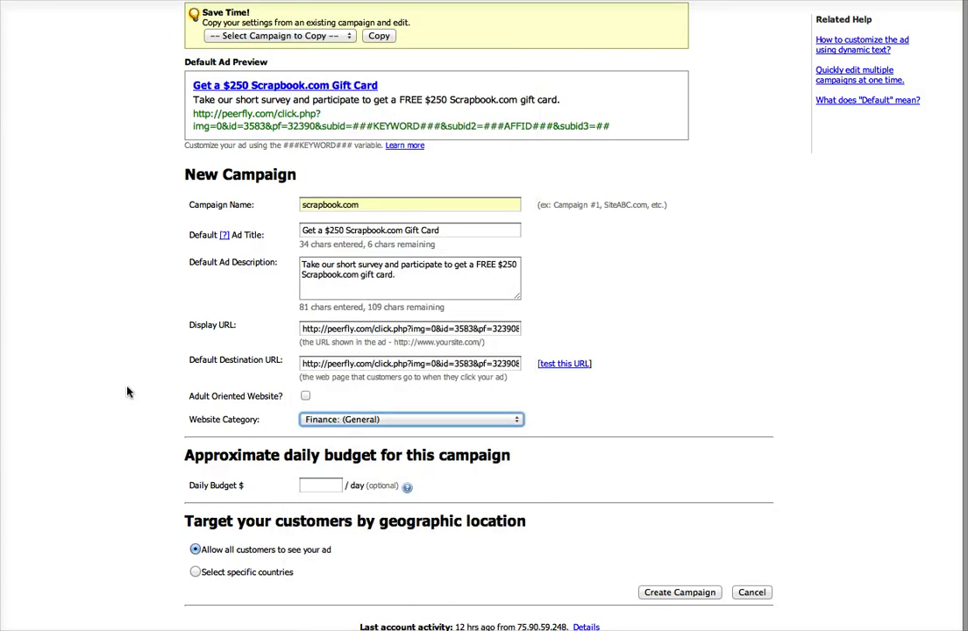
Set a 5.00 daily budget and target United States as the only selected country
left_click(329, 485)
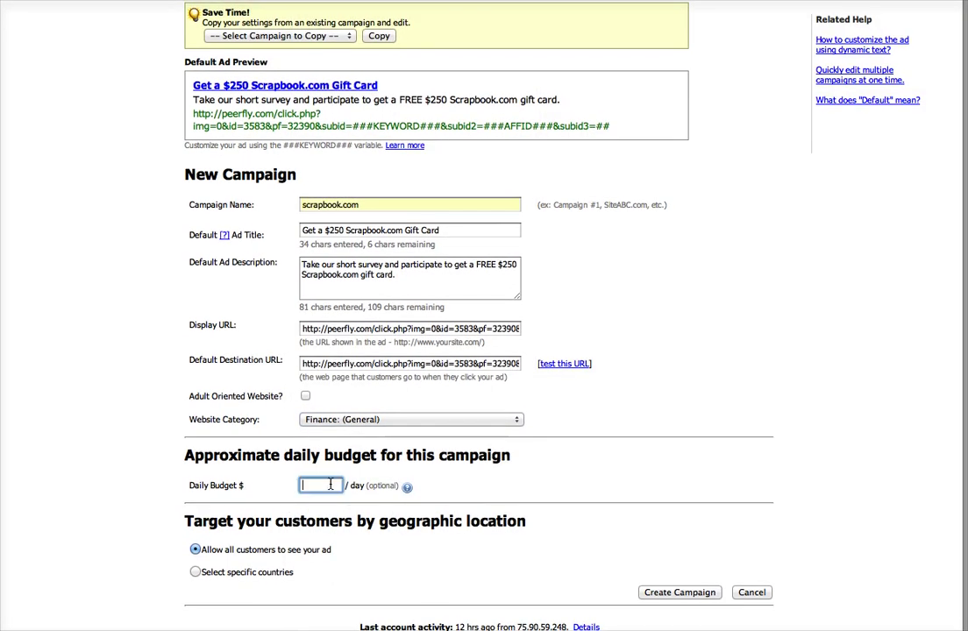
type("5.00")
left_click(453, 489)
left_click(197, 574)
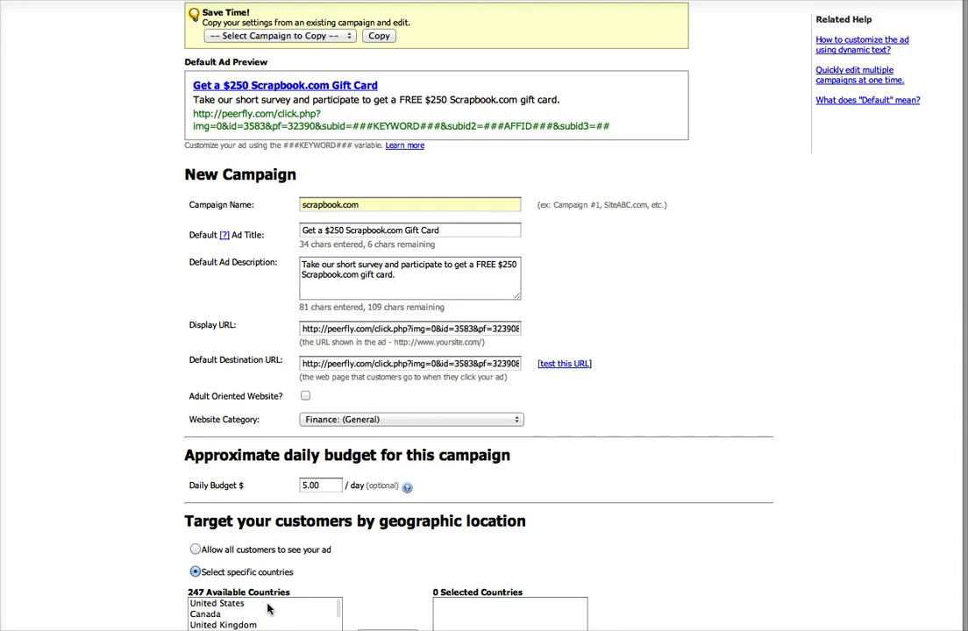
left_click(268, 604)
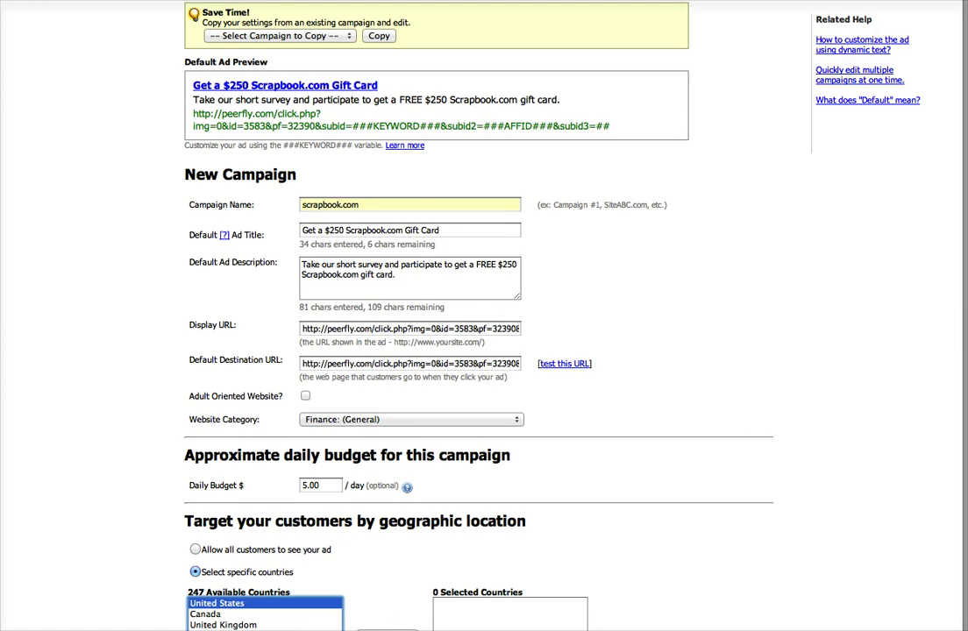
left_click(388, 629)
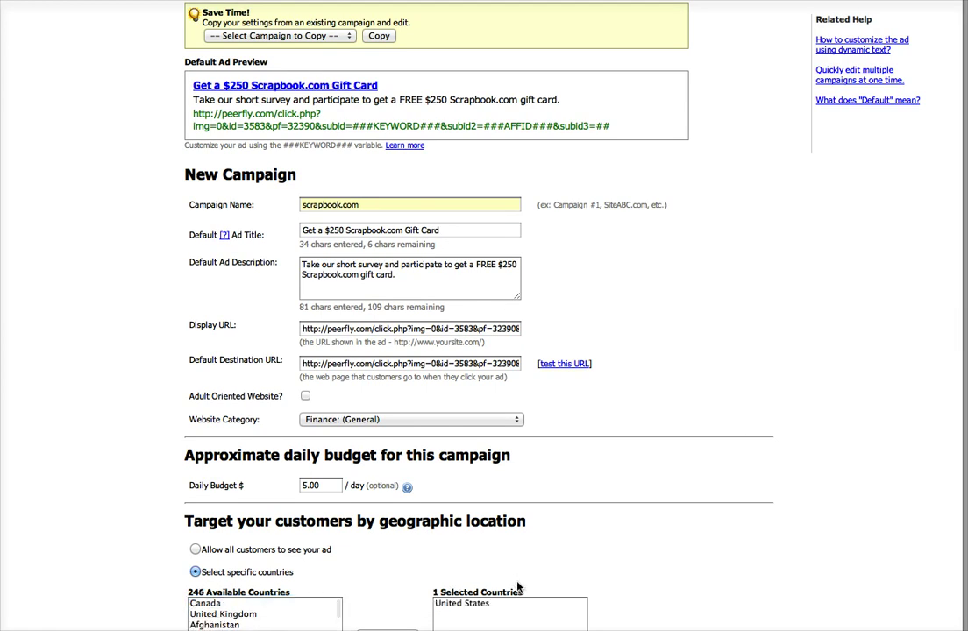